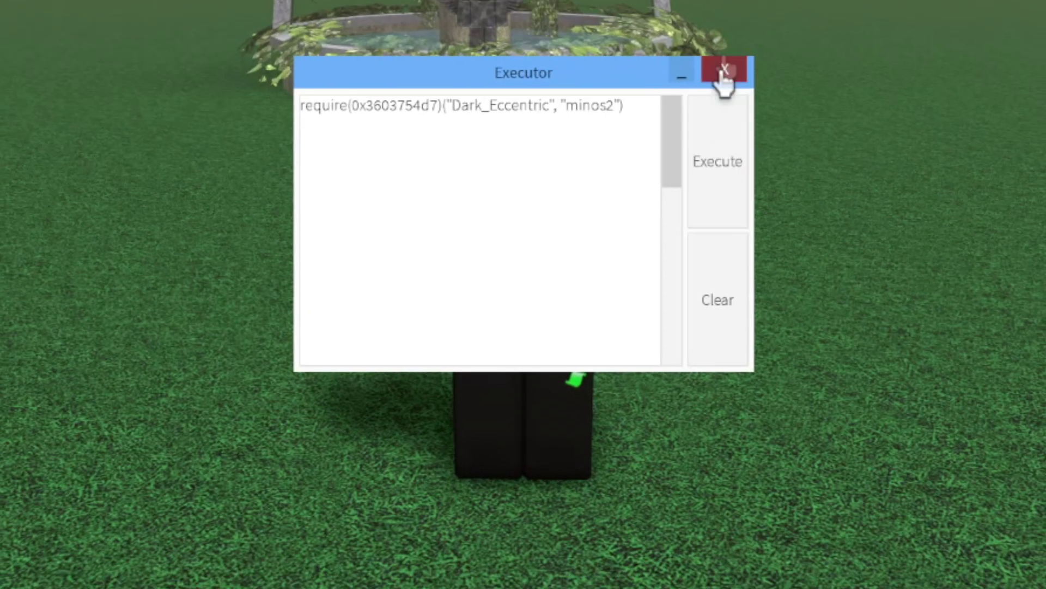
Step: Execute the Minos Prime require script, closing the executor window
click(735, 94)
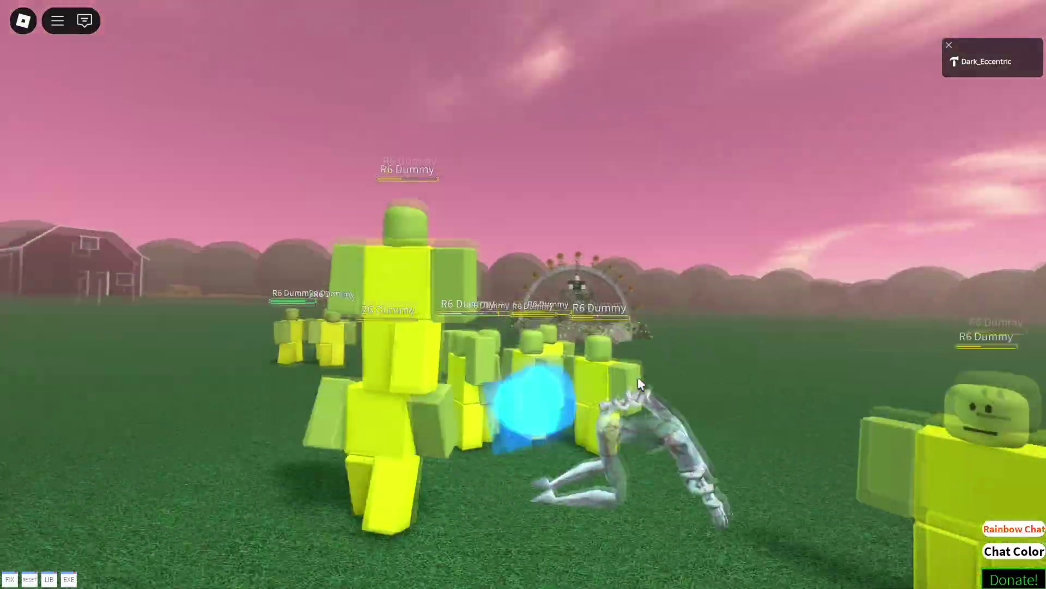
Step: Smash the fountain dummies with Judgement lunges and a ground spike attack, then spawn more with !d
key(w)
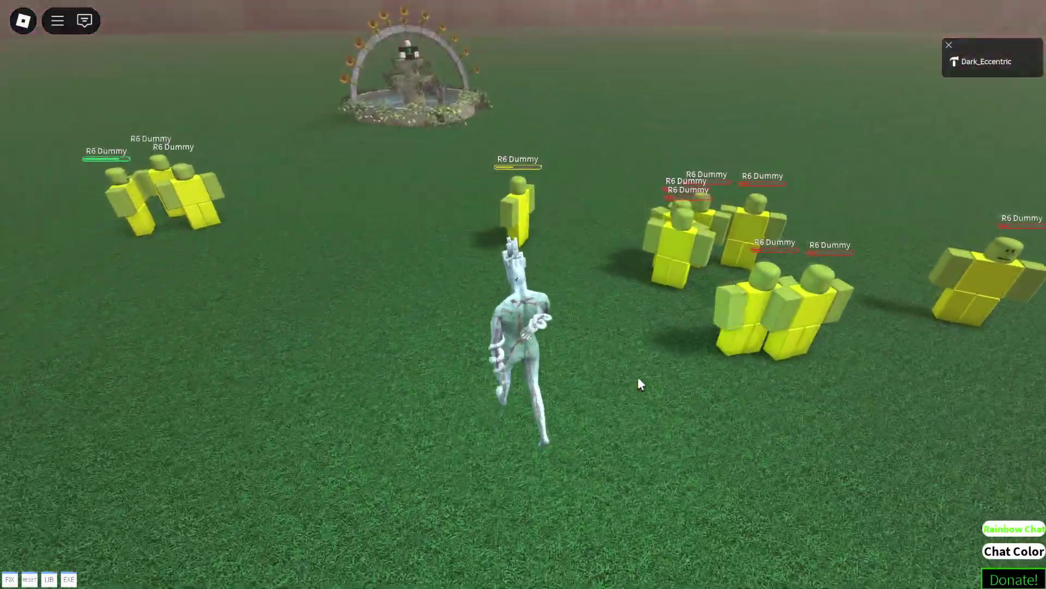
key(e)
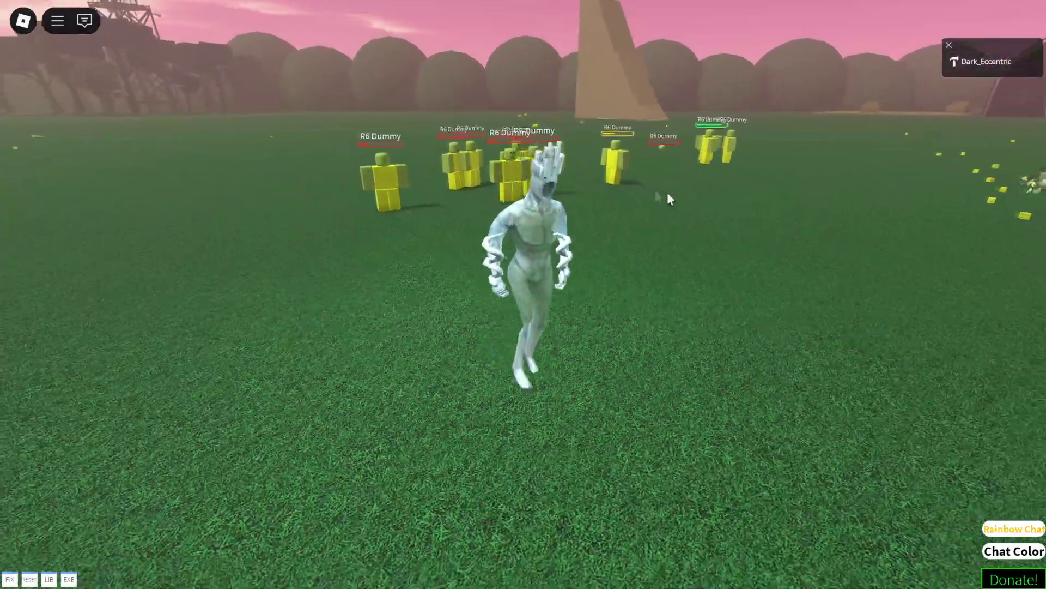
key(s)
key(e)
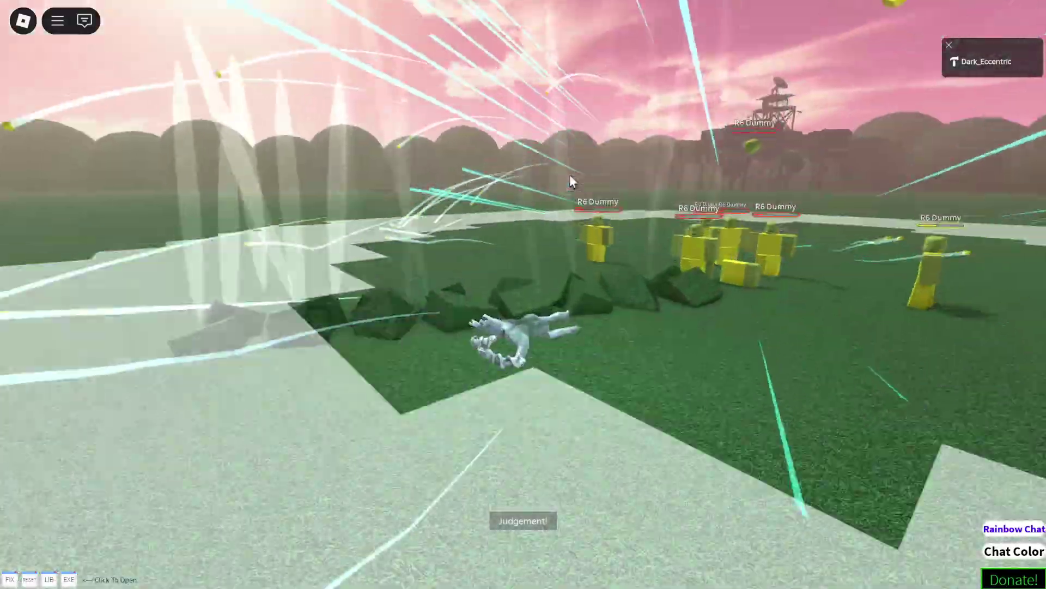
key(w)
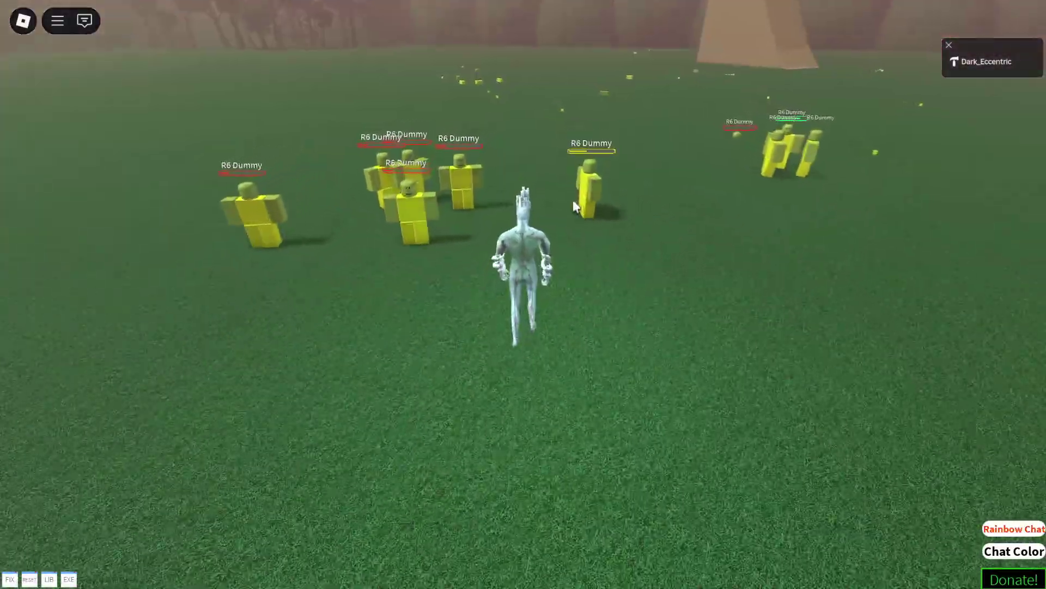
key(r)
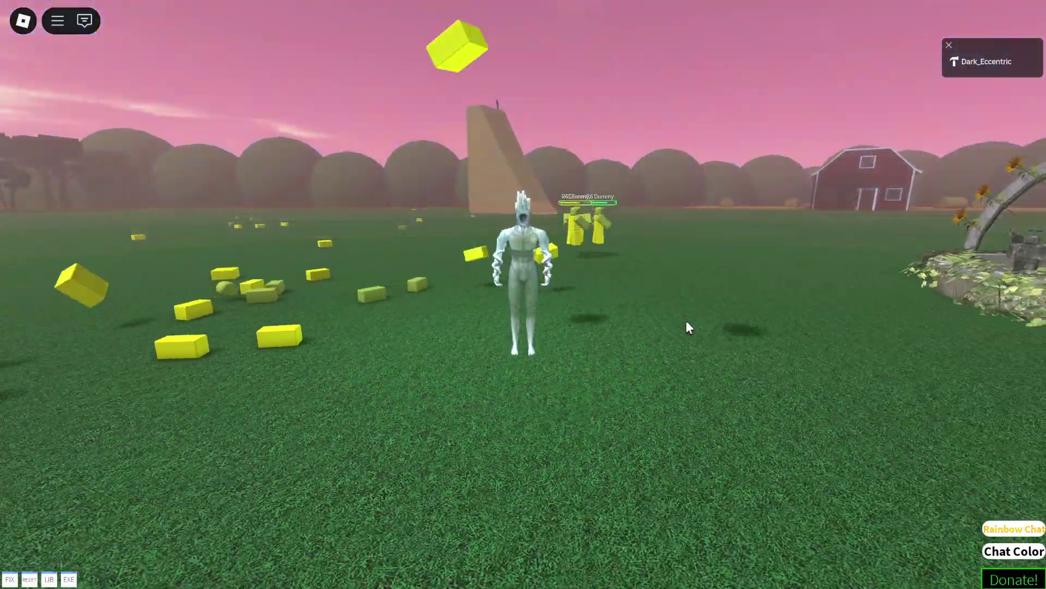
key(slash)
text(!d)
key(Return)
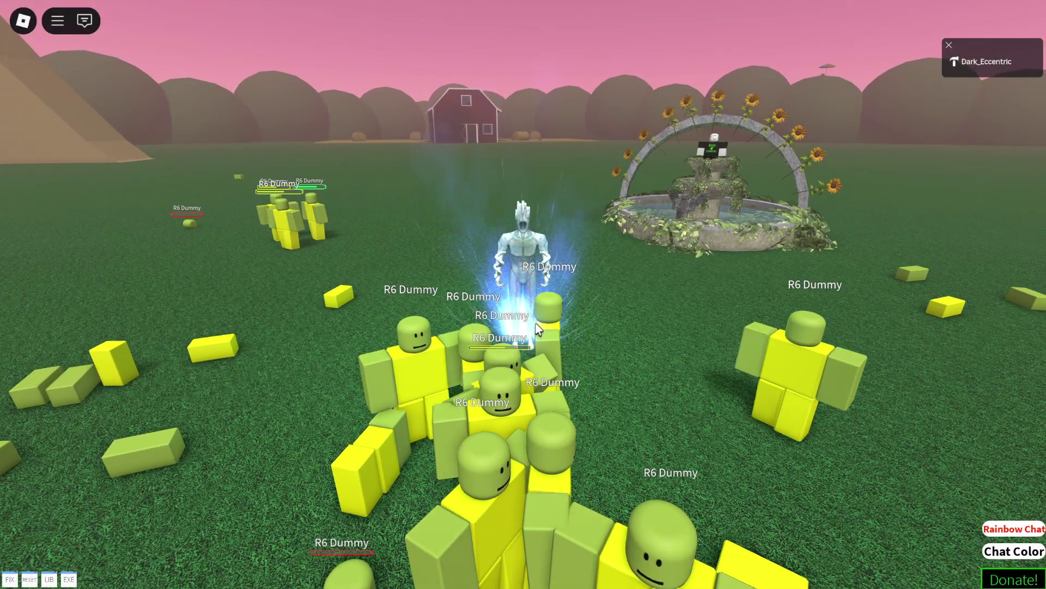
Step: Fire a blue energy blast into the crowd of R6 dummies
click(538, 327)
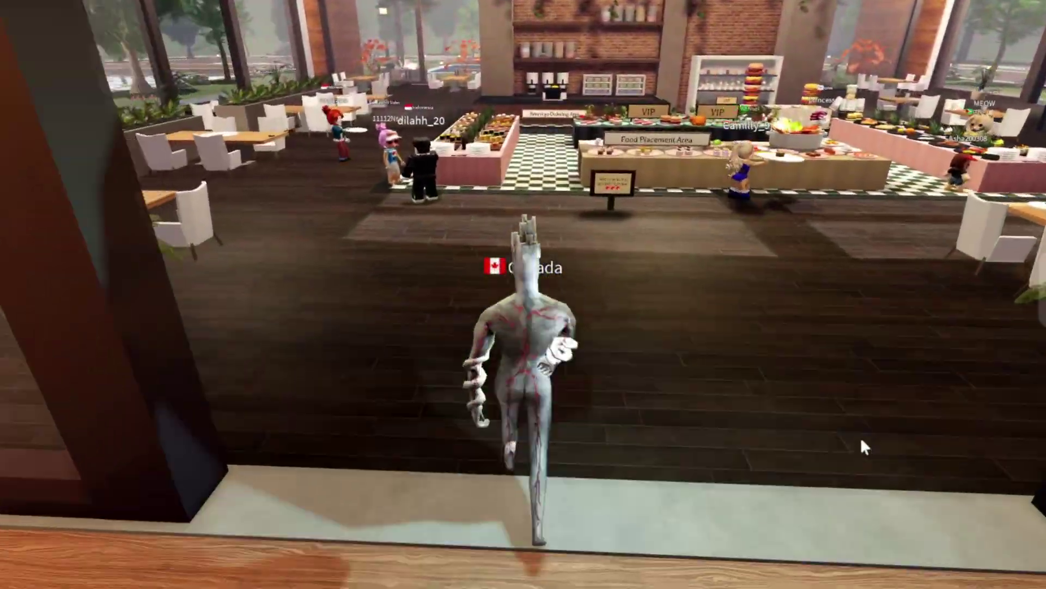
Step: Walk the creature to the buffet counter and through the restaurant toward other players
key(w)
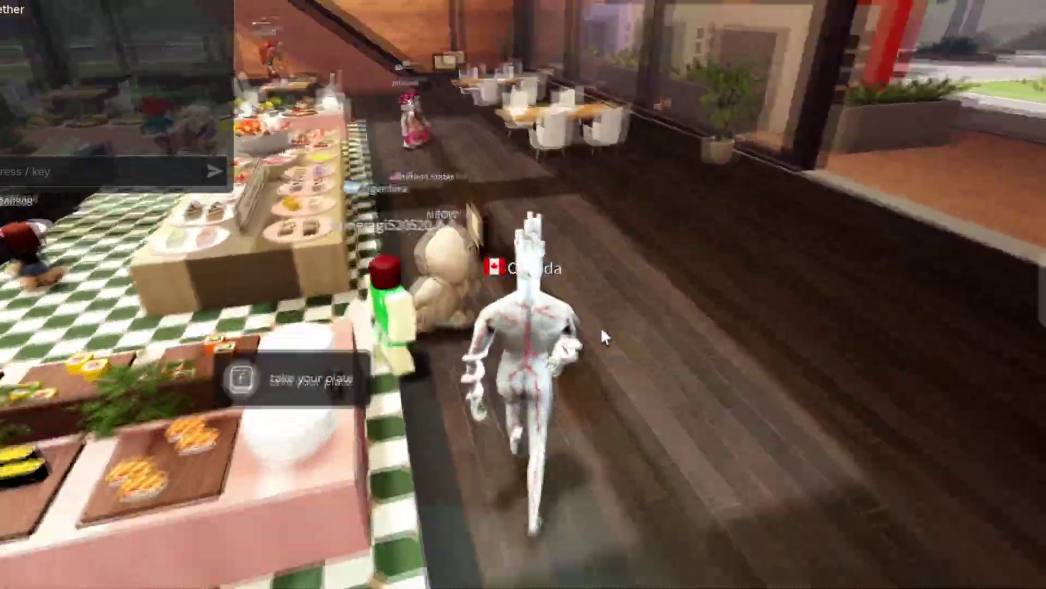
key(w)
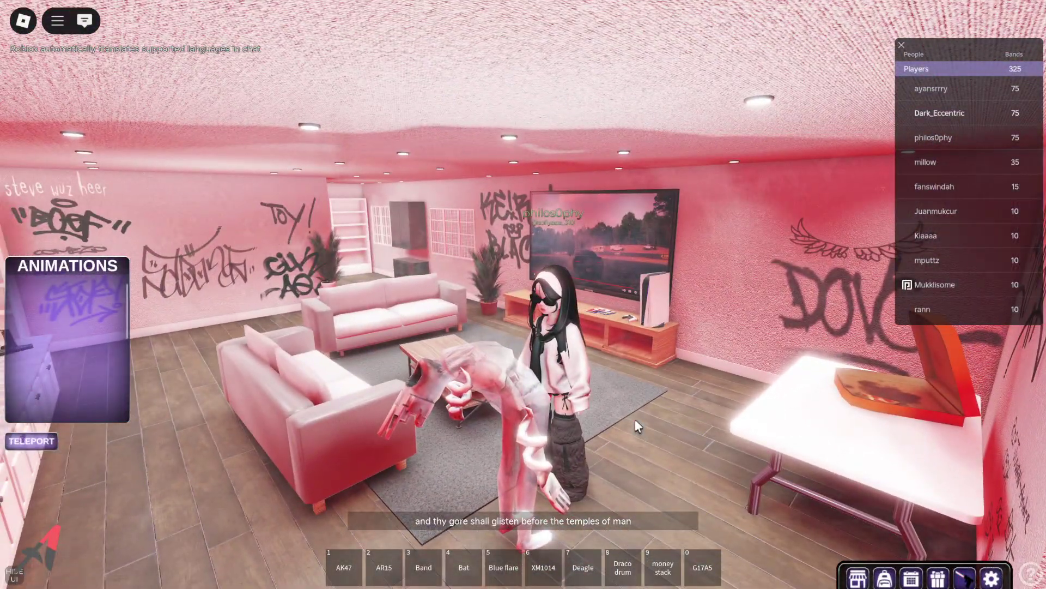
Step: Post 'get ready' in the chat
key(slash)
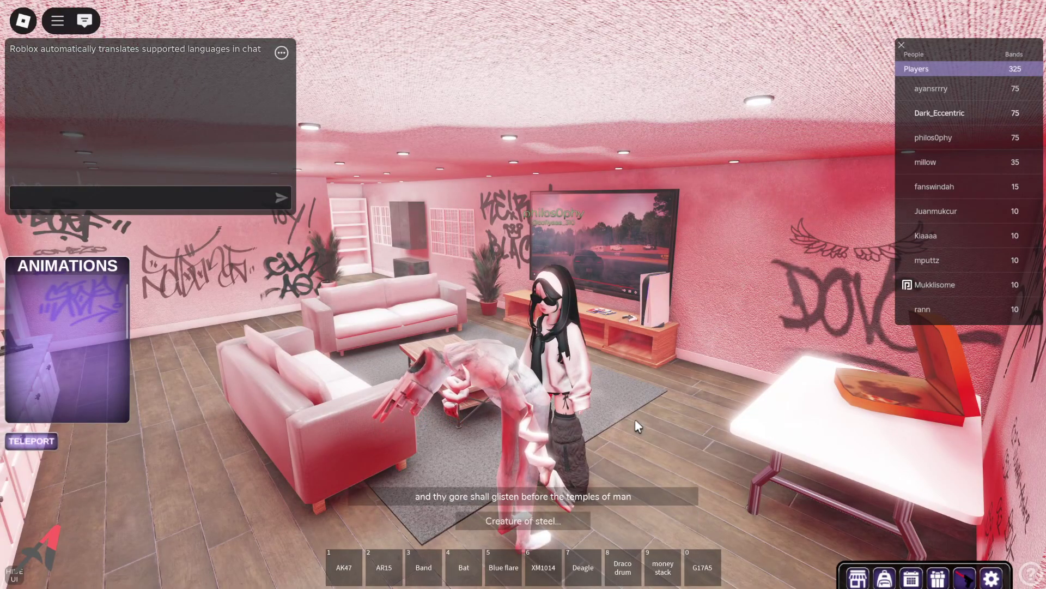
text(get rea)
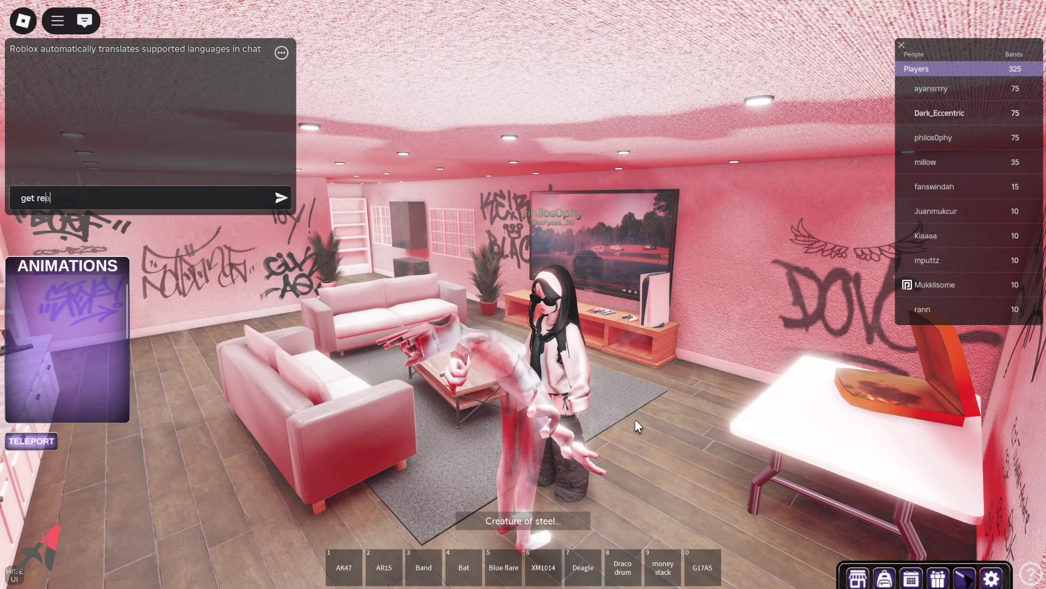
text(dy)
key(Return)
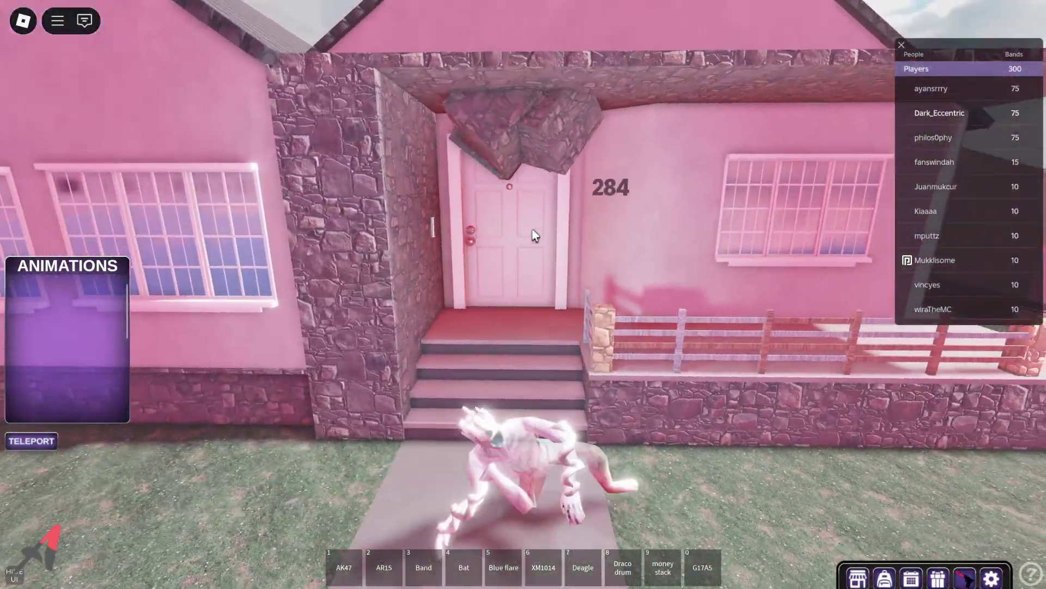
Step: Walk up to house 284's front door, post 'OPEN UP', and walk back down the path
key(s)
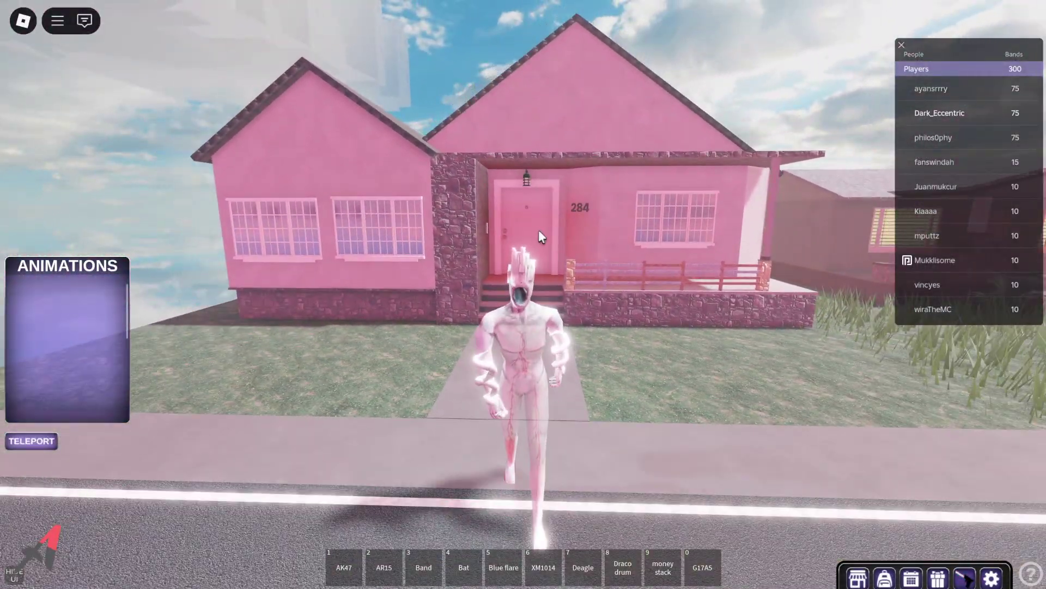
key(w)
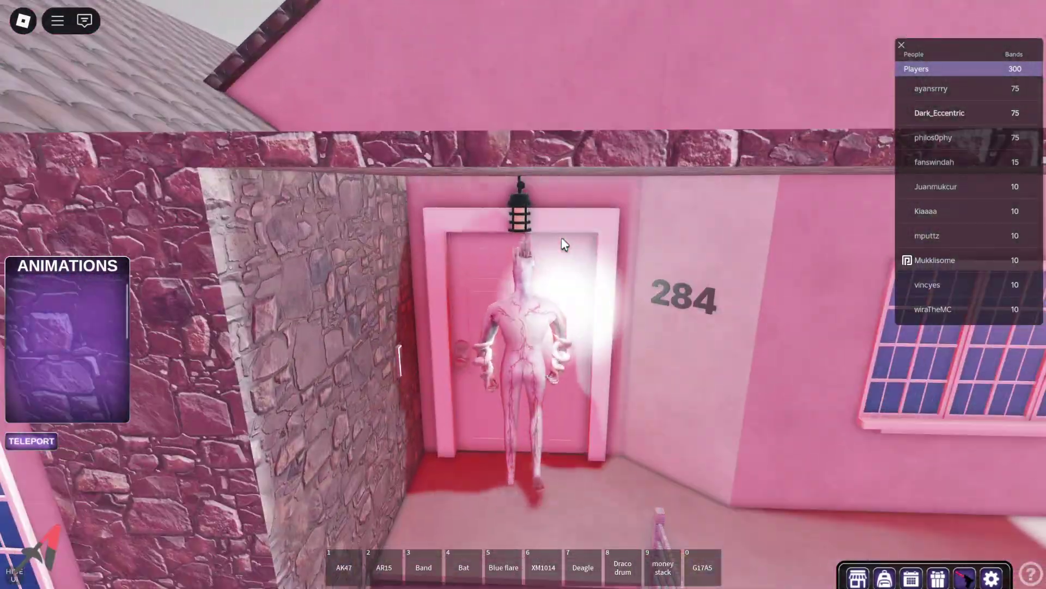
key(w)
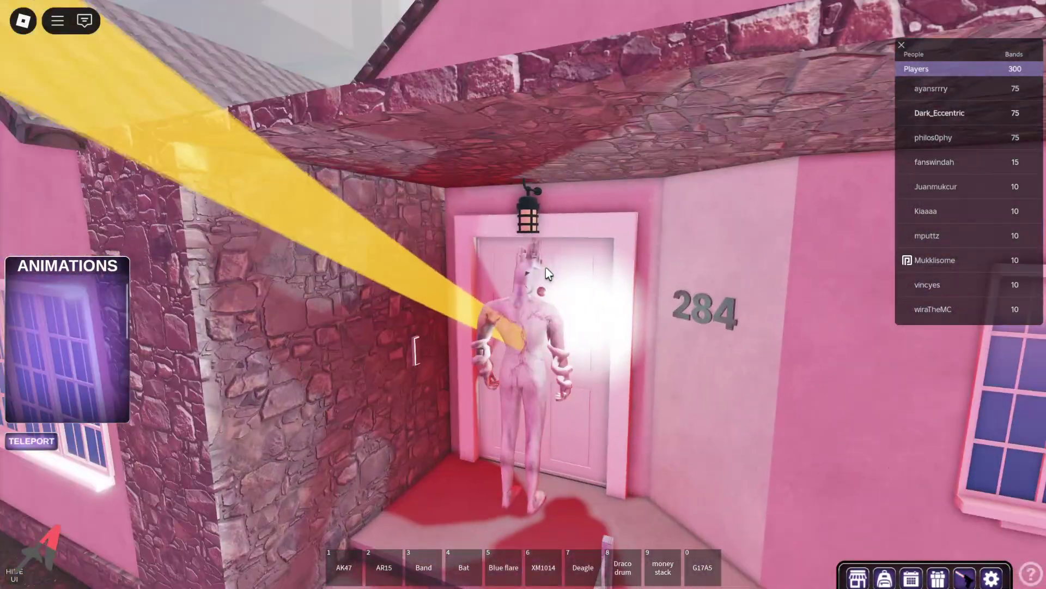
key(w)
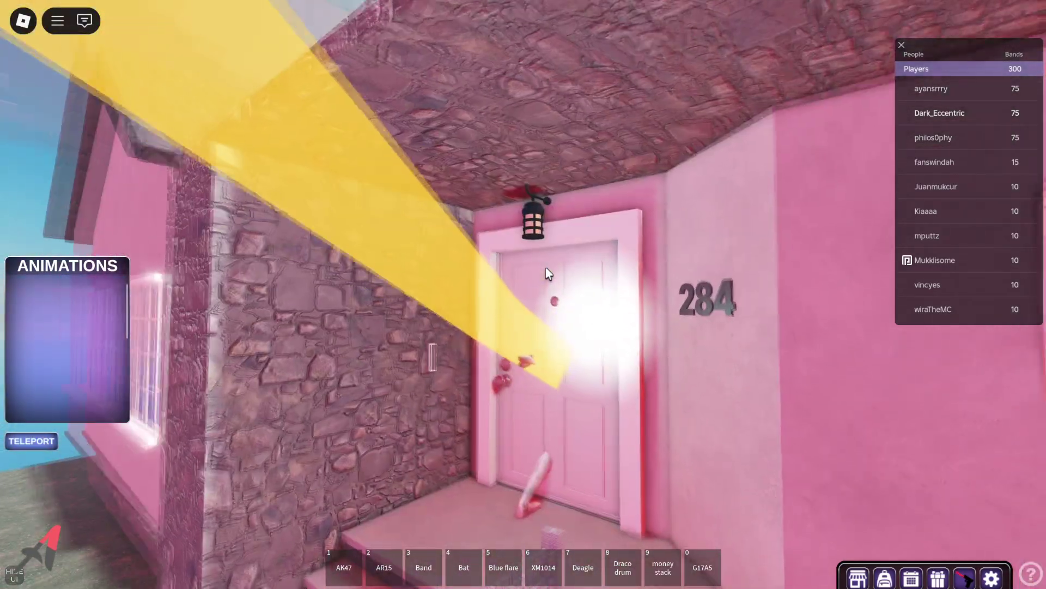
key(slash)
text(OPEN)
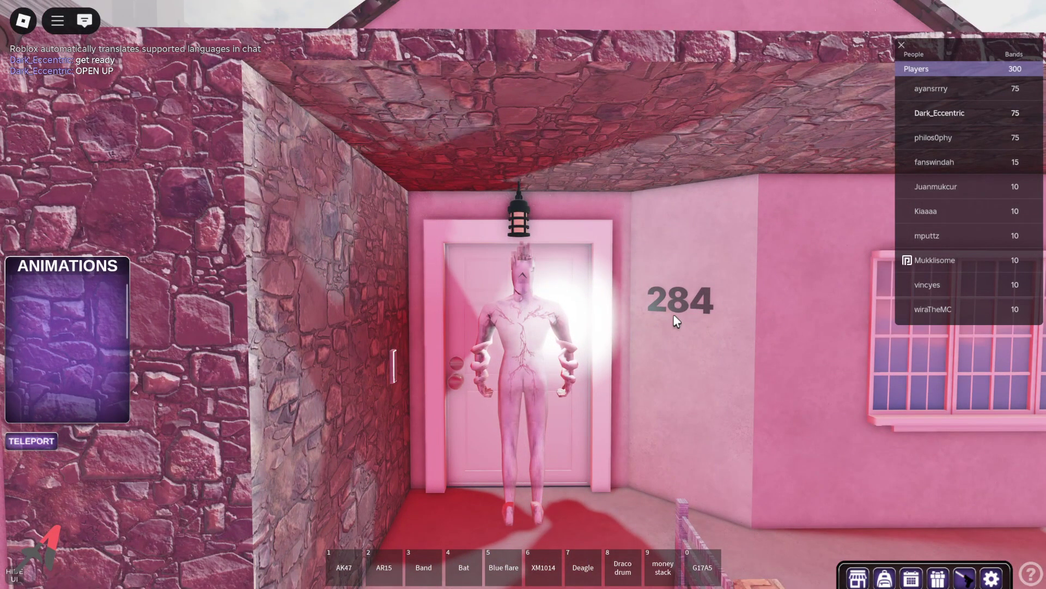
key(s)
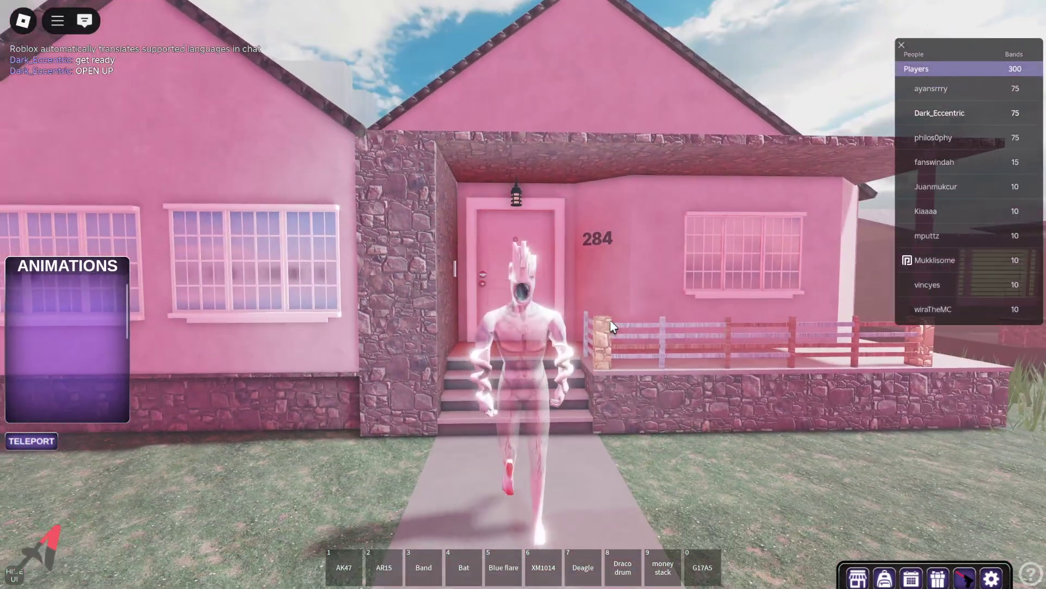